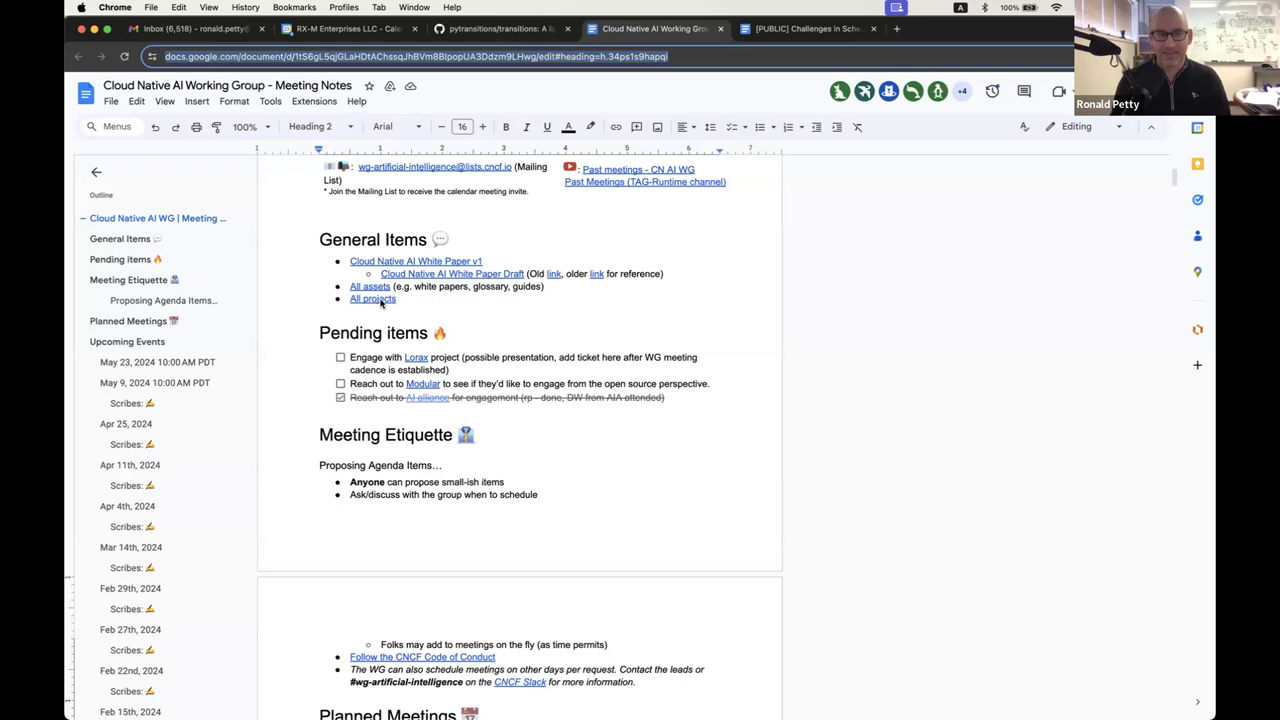
Step: Open the All assets and All projects links under General Items, and bring the tag-runtime cnai repository page into view
left_click(379, 301)
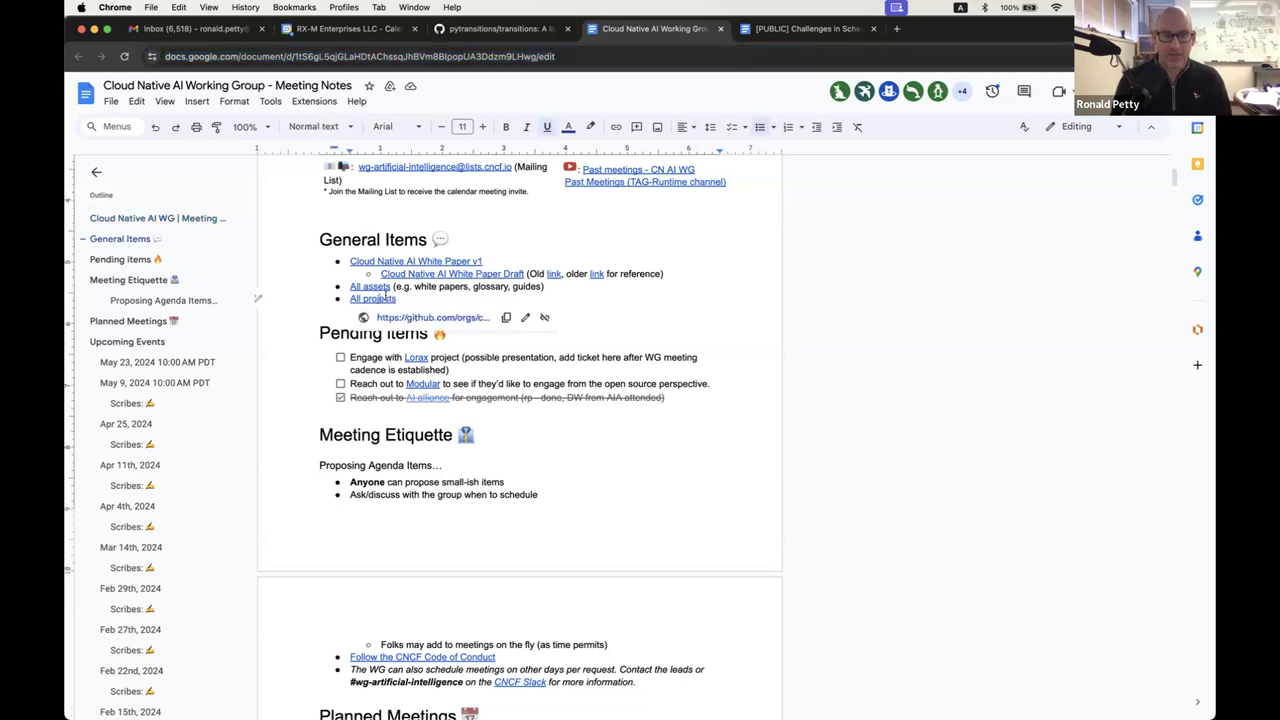
triple_click(381, 297)
key("BackSpace")
left_click(400, 305)
key("super+z")
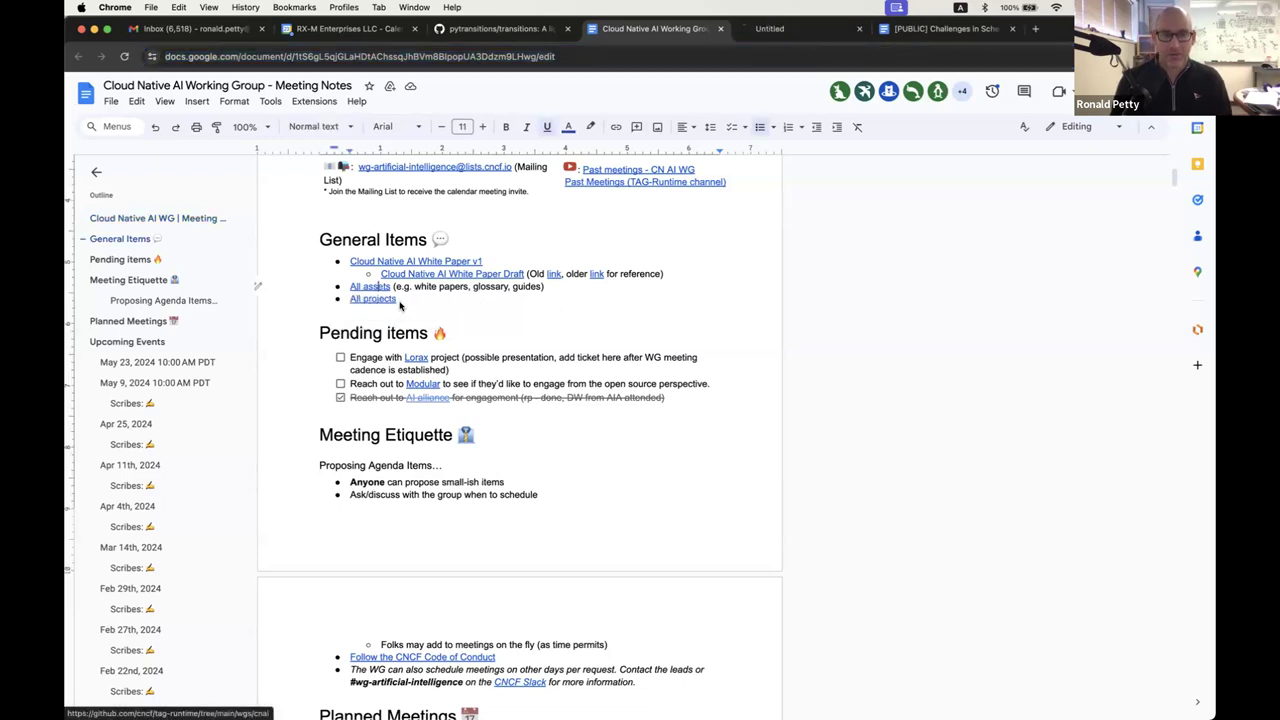
left_click(398, 318)
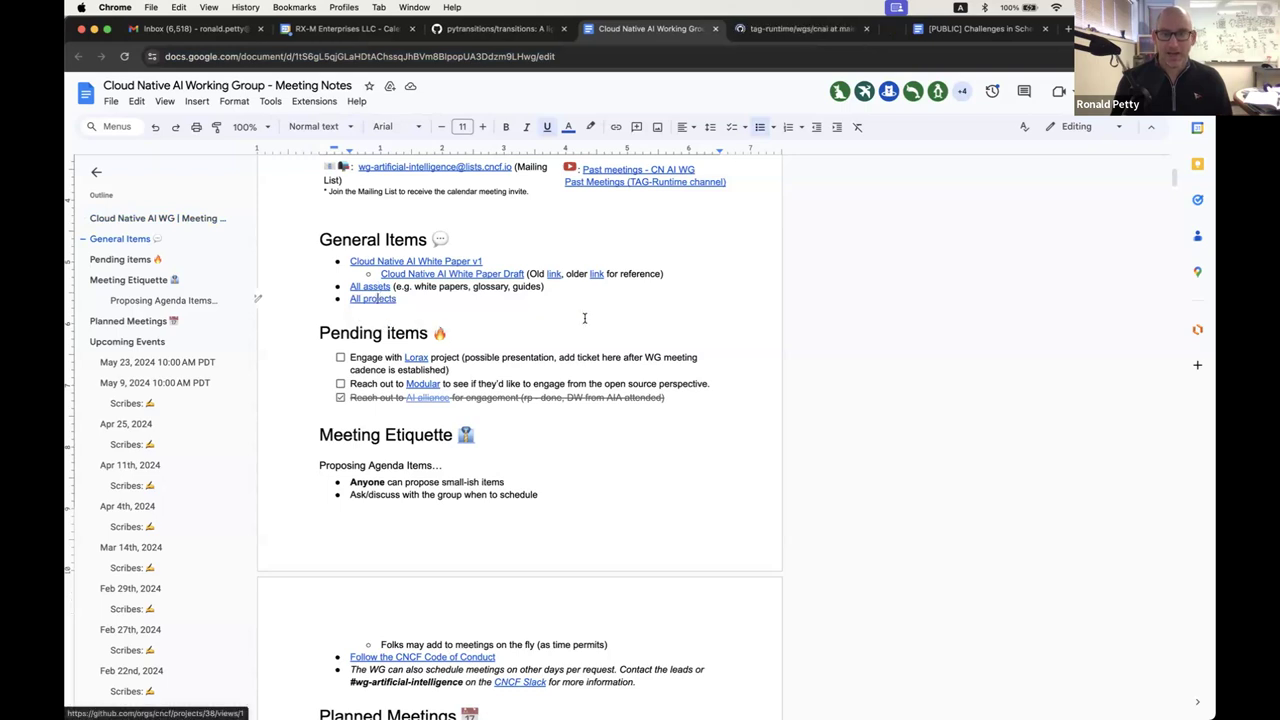
key("ctrl+Tab")
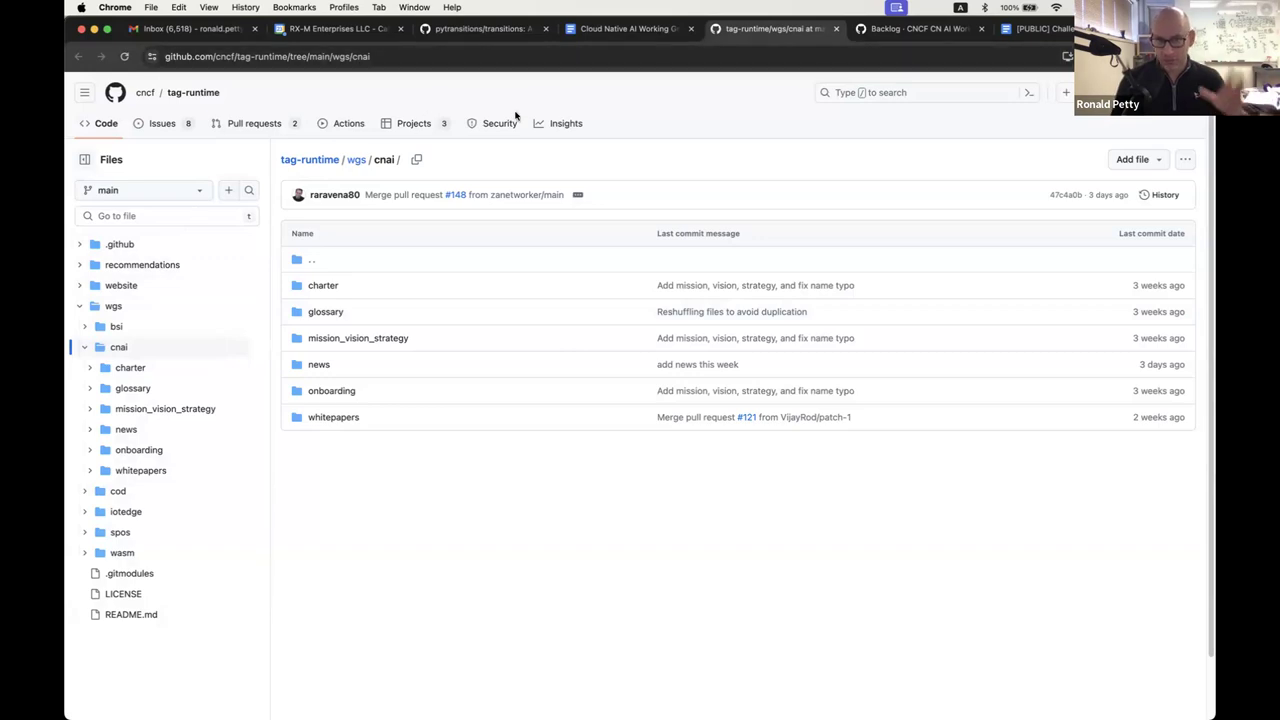
Step: Read through the definitions in index.md of the cnai glossary folder, and close the repository page
left_click(140, 389)
left_click(156, 410)
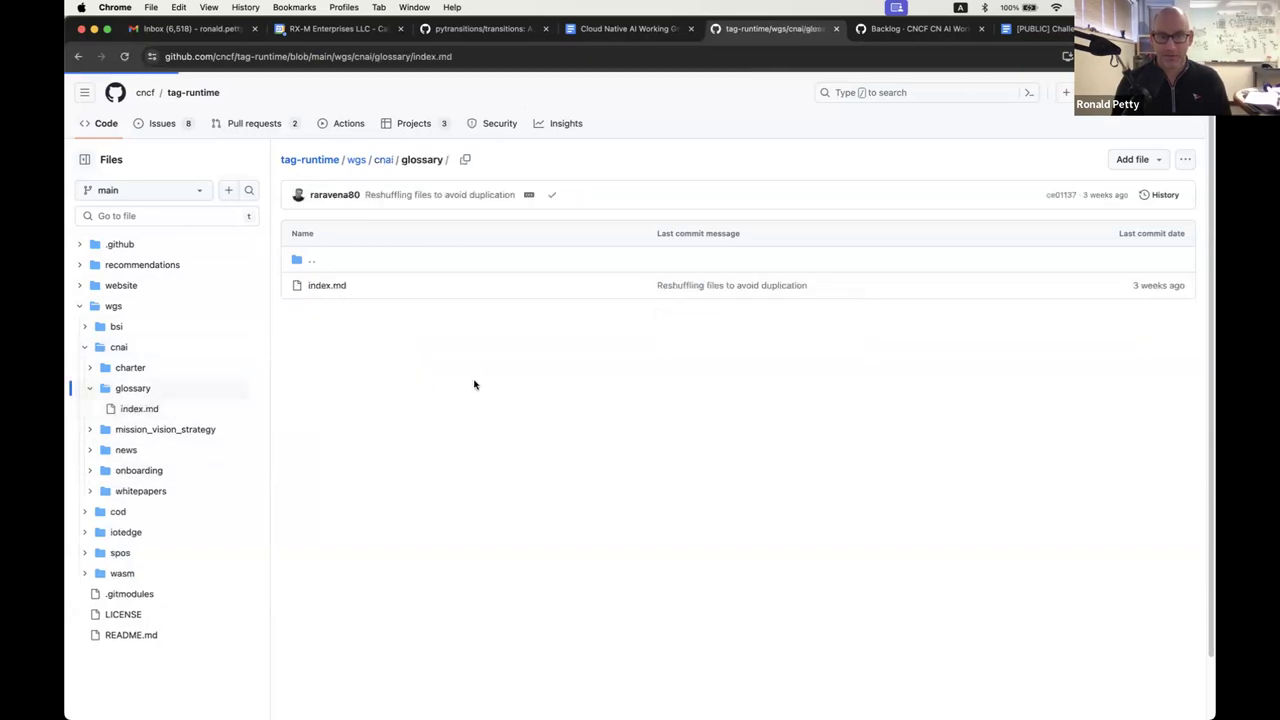
scroll(478, 399, "down", 1)
scroll(478, 399, "down", 10)
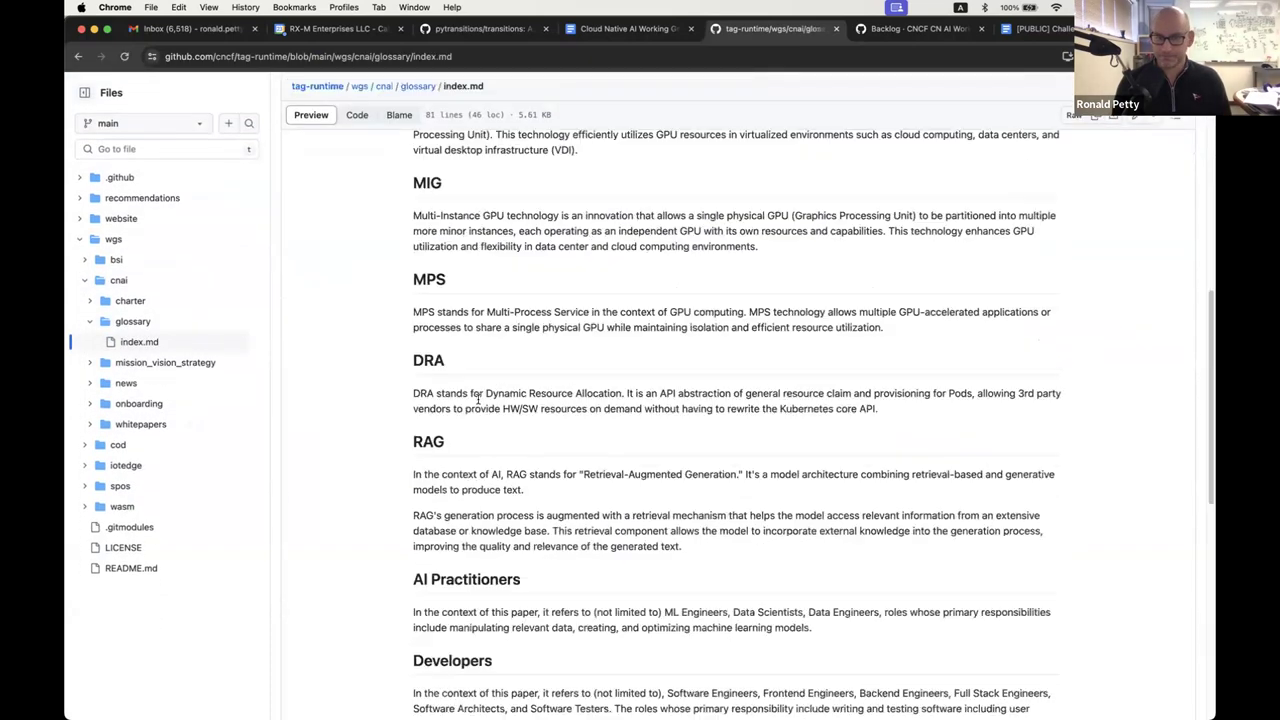
scroll(478, 399, "down", 1)
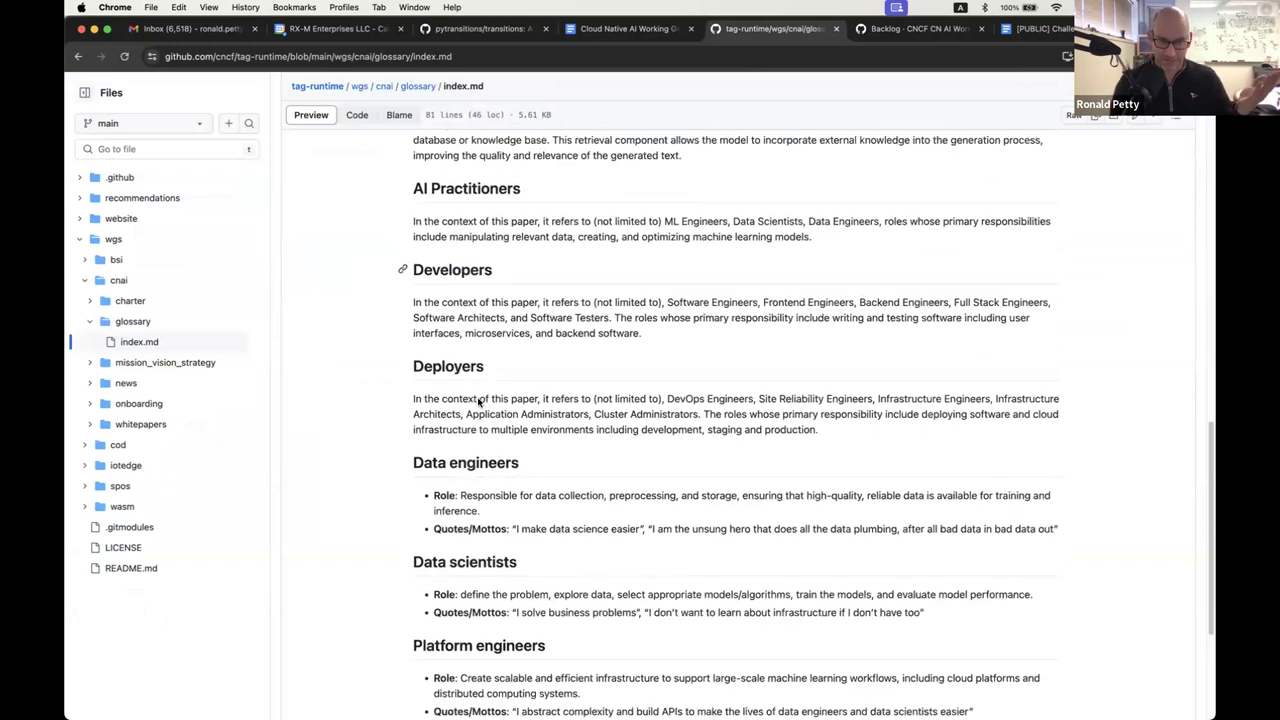
scroll(478, 399, "down", 1)
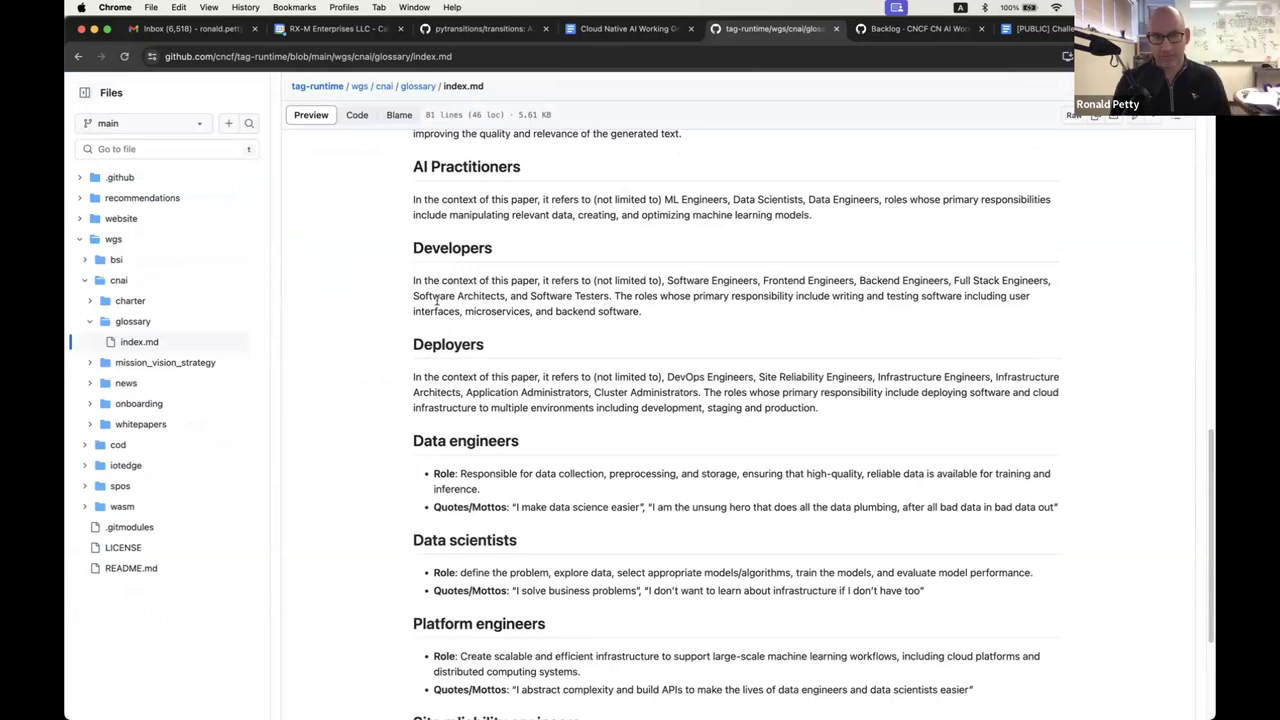
scroll(436, 303, "up", 10)
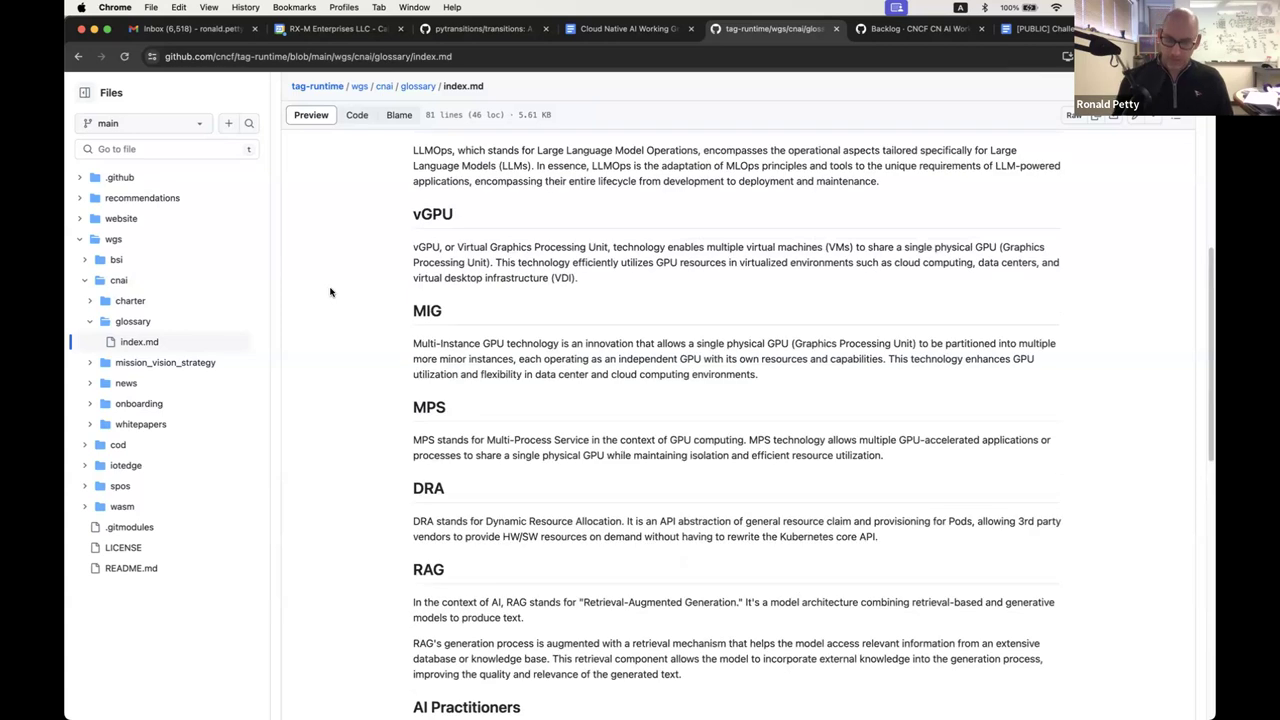
key("super+w")
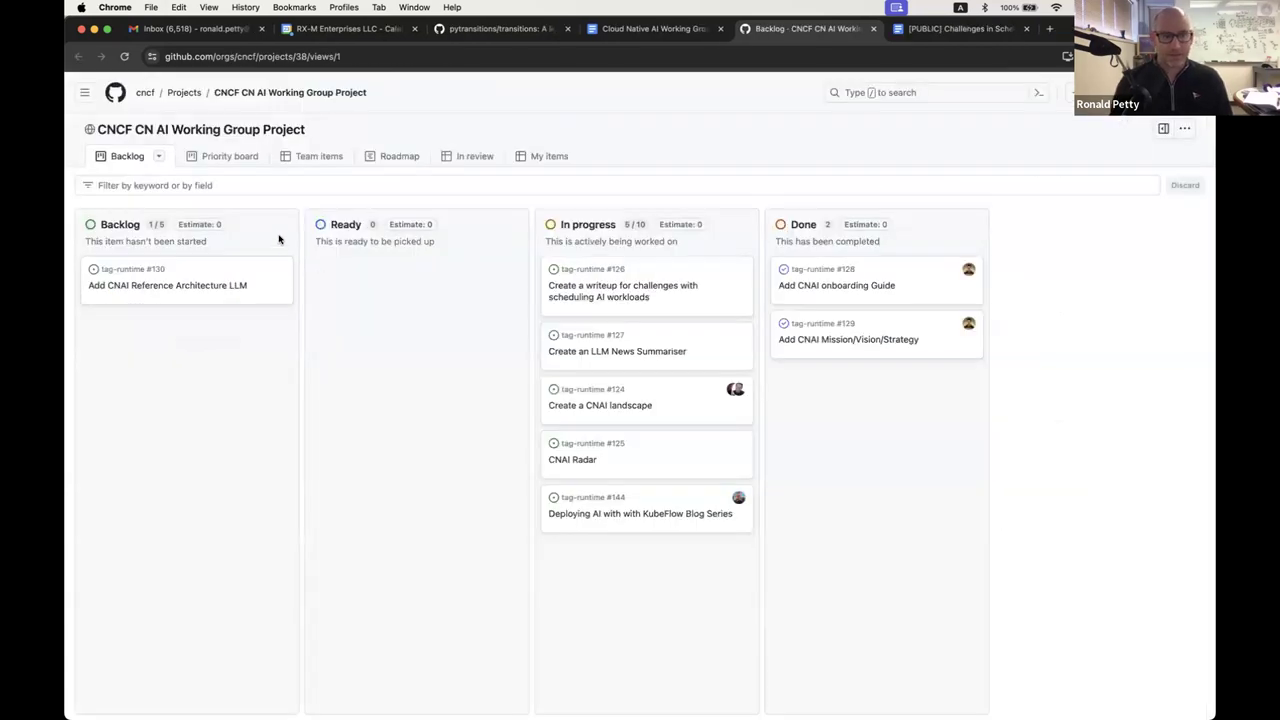
Step: Try to move the "Create a CNAI landscape" card from In progress to Done on the working group project board
key("ctrl+shift+Tab")
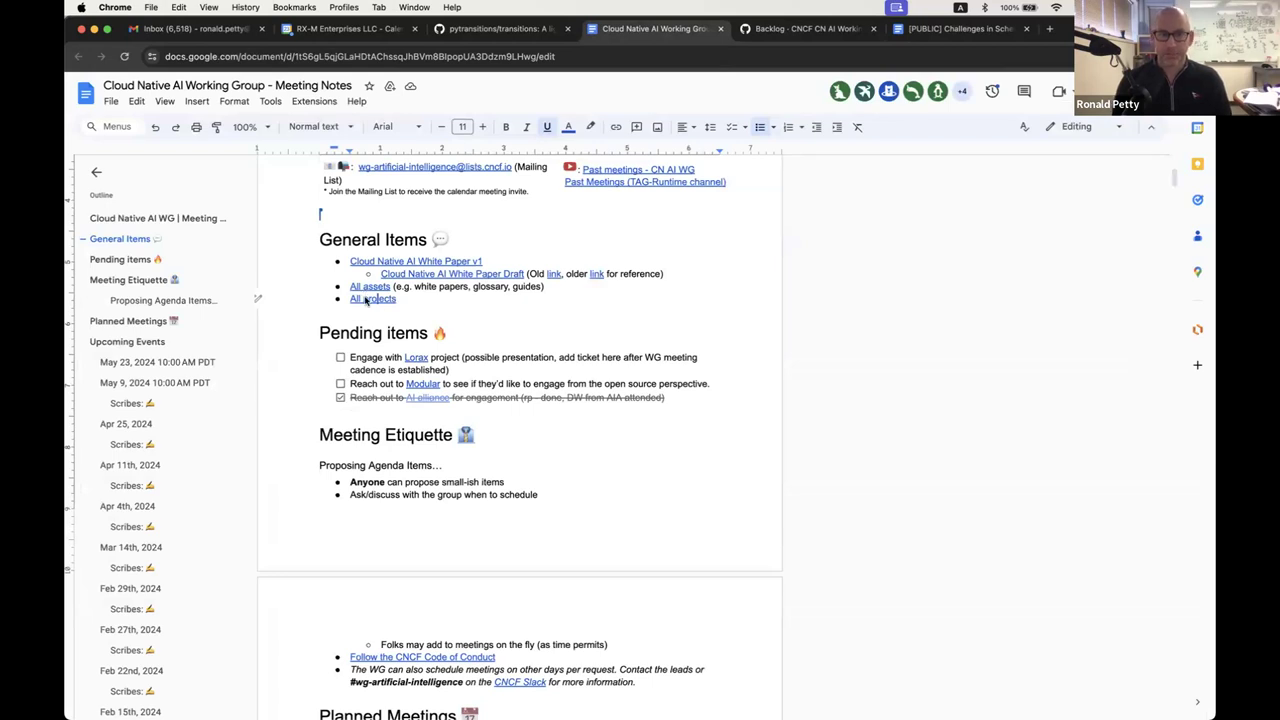
key("ctrl+Tab")
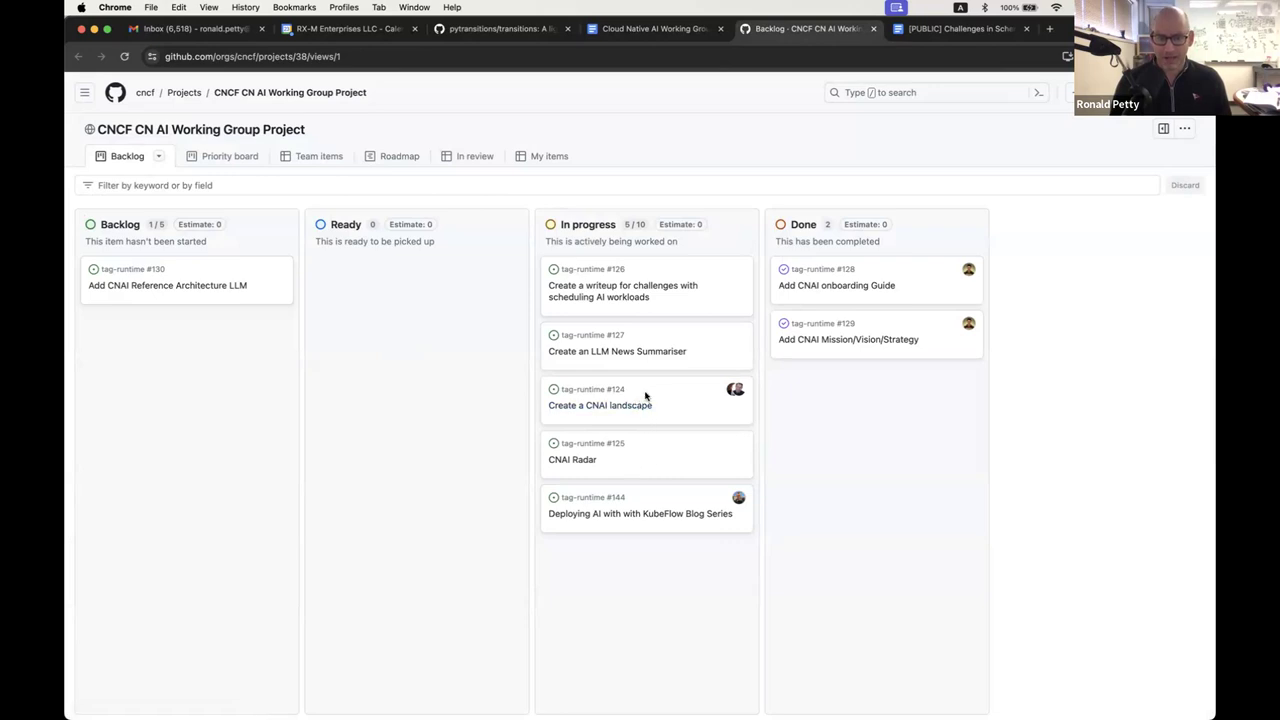
left_click_drag(646, 397, 840, 400)
left_click(674, 416)
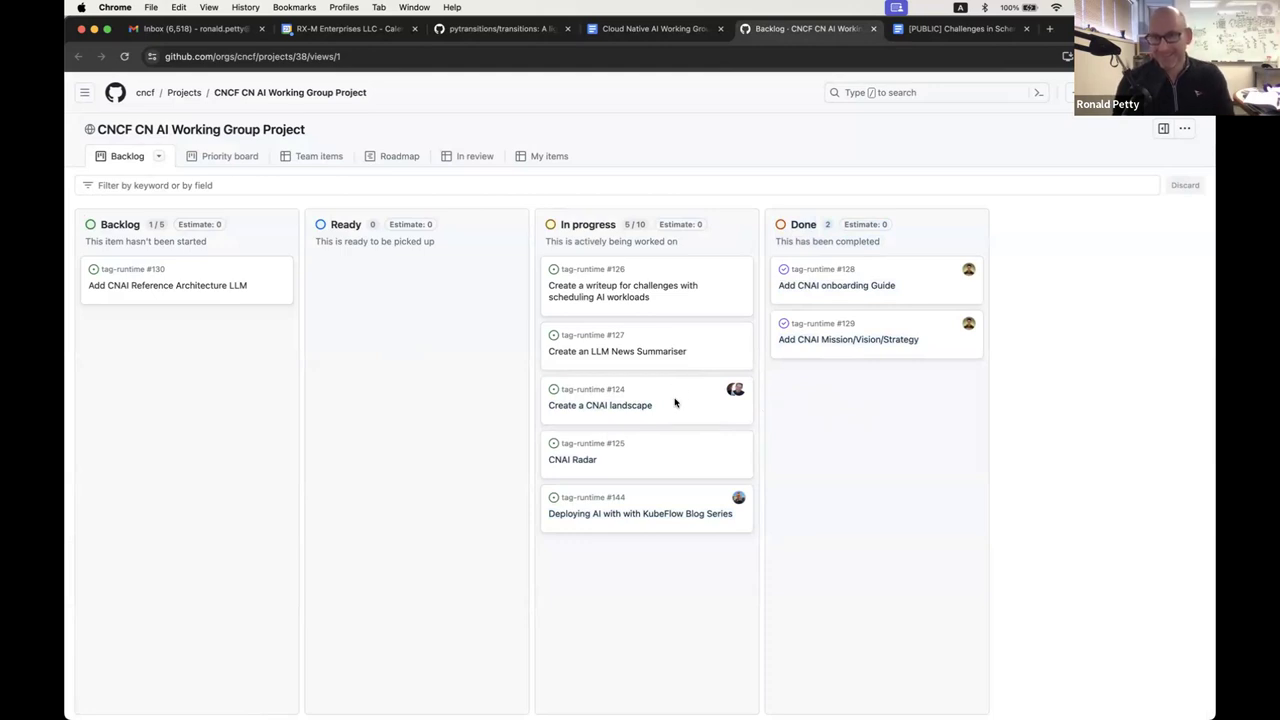
left_click(684, 418)
left_click(857, 417, "shift")
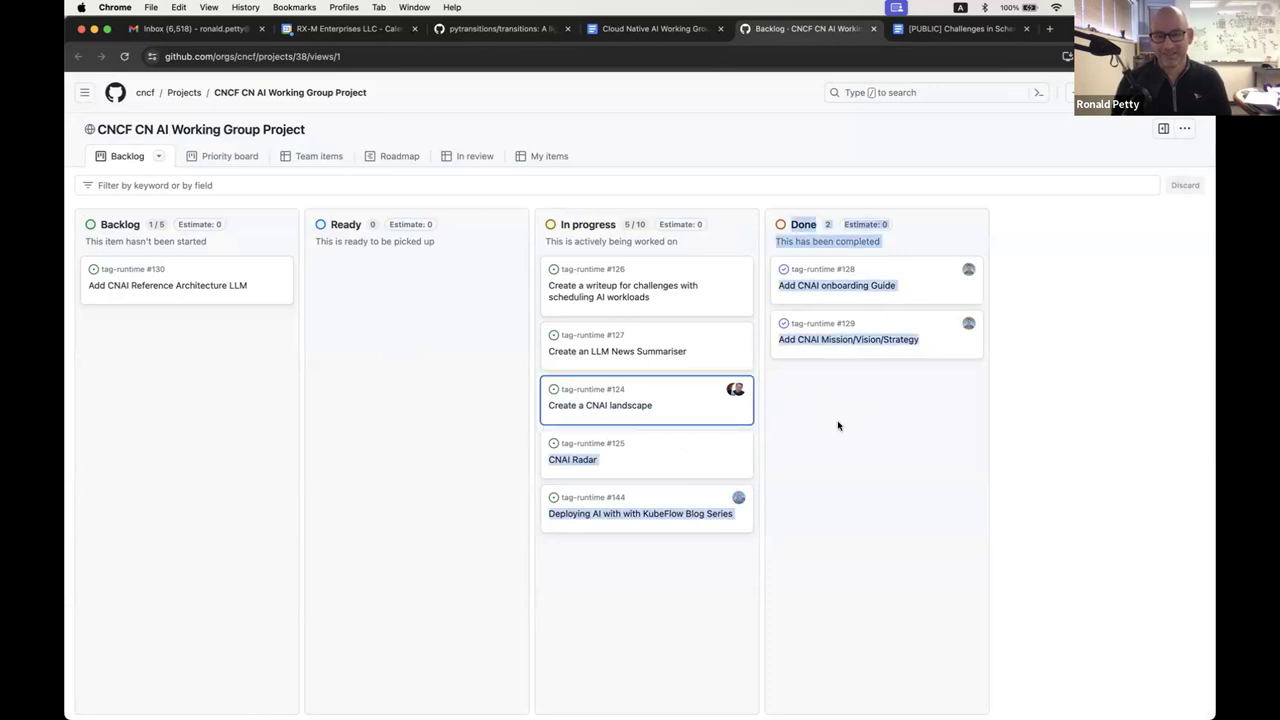
left_click(790, 420)
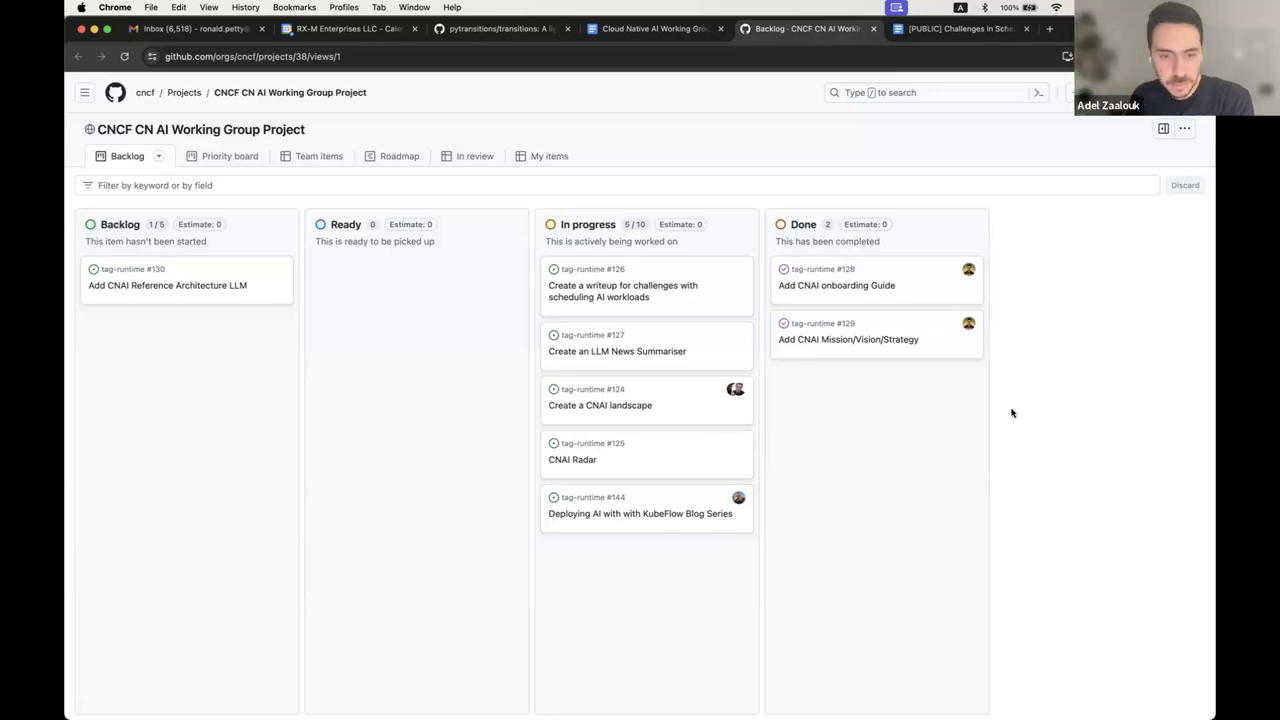
Step: Reload the project board and return to the working group meeting notes, dismissing the link preview there
key("super+r")
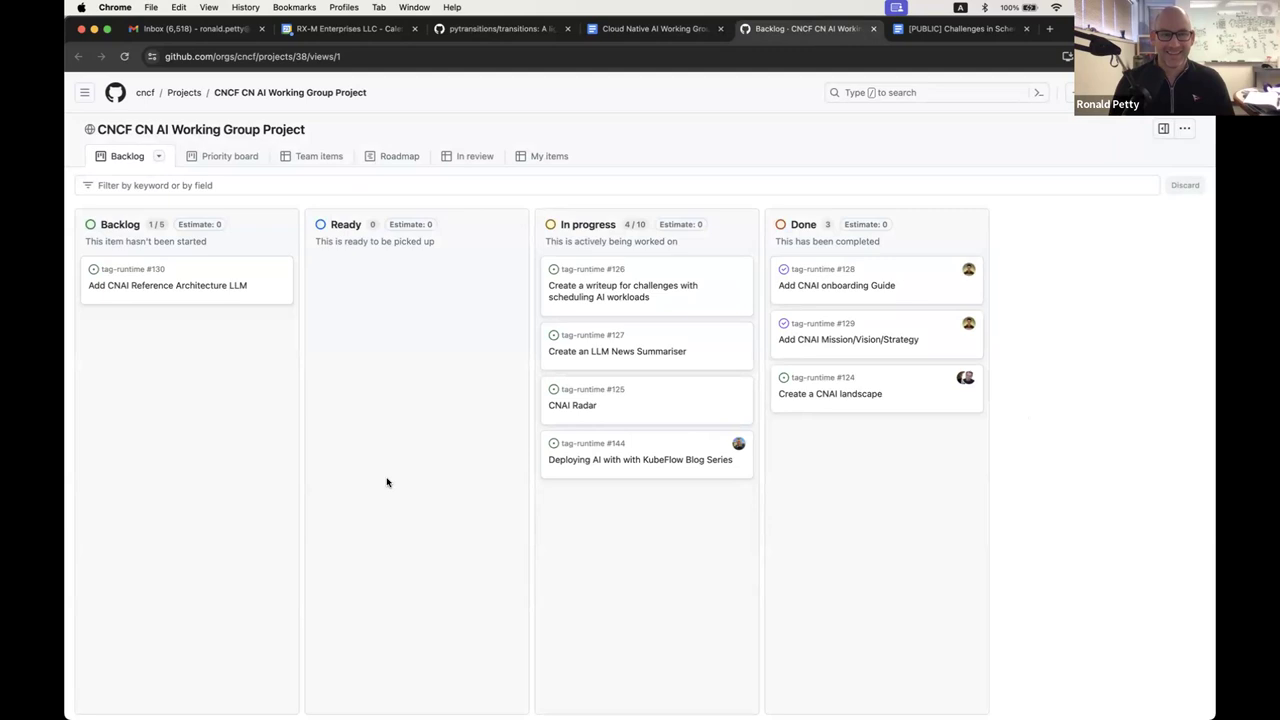
key("ctrl+shift+Tab")
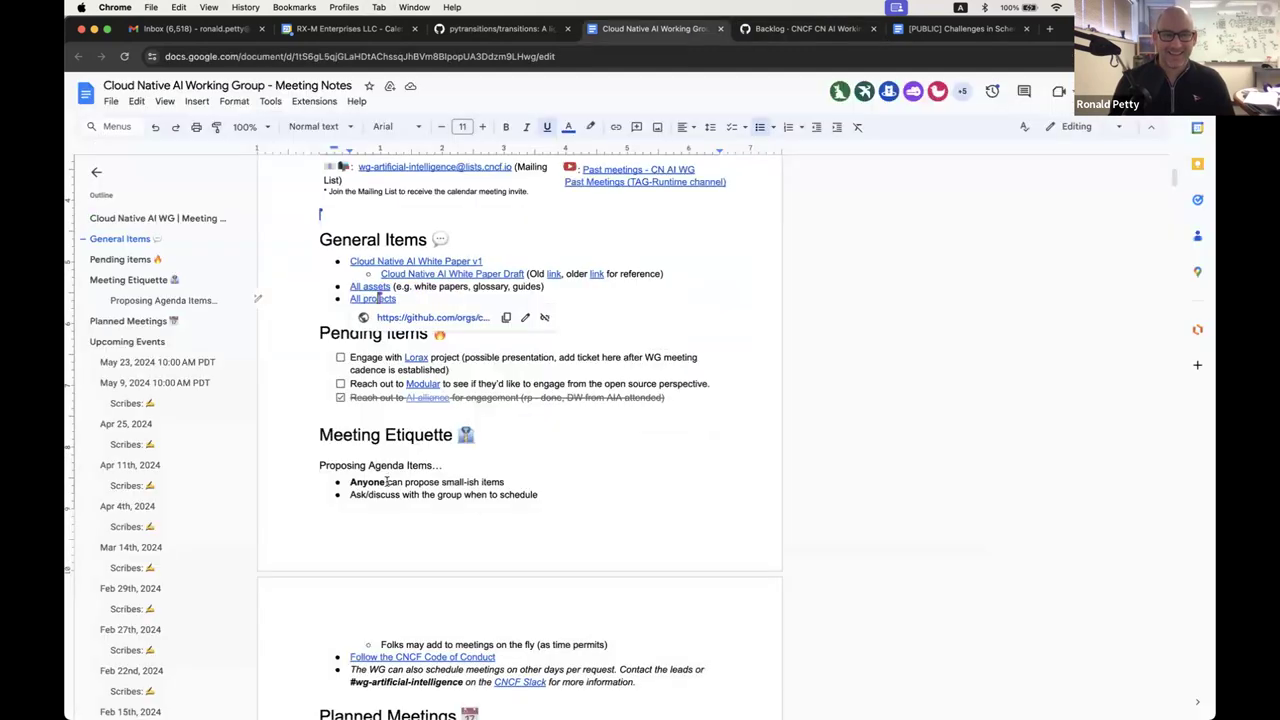
left_click(564, 319)
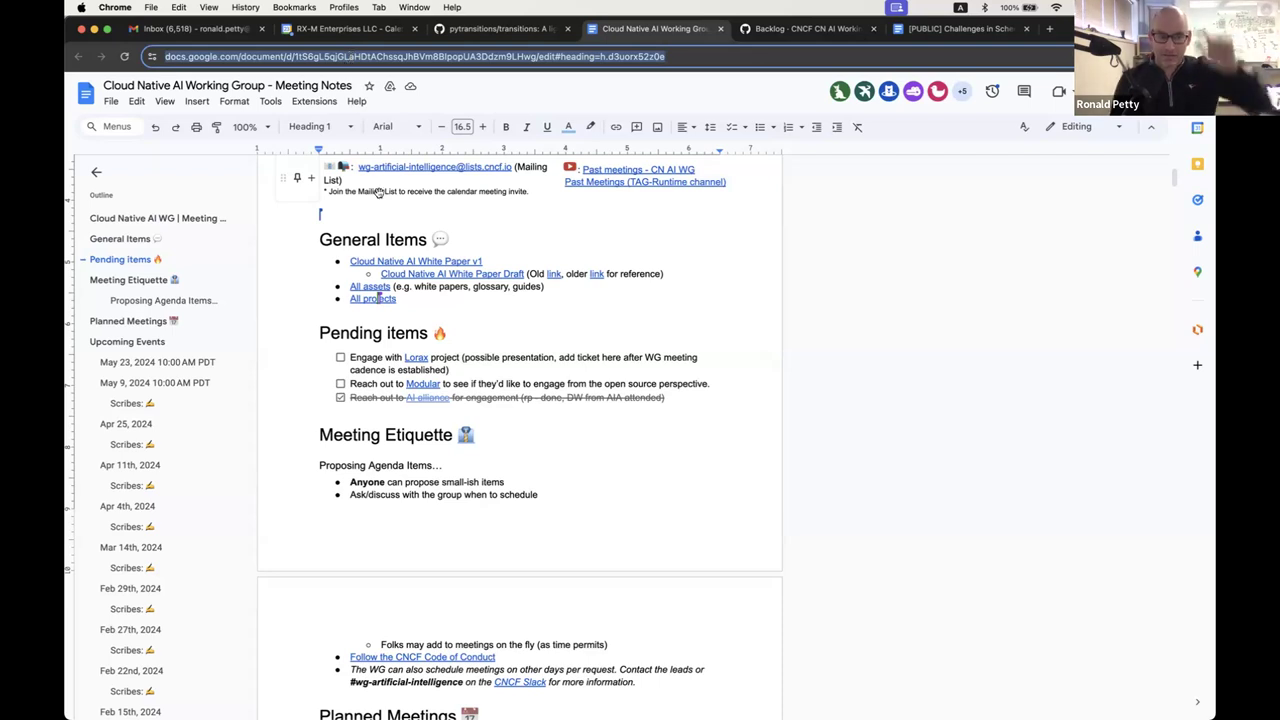
Step: Switch to Slack and look through the Important Documents and Github bookmarks of the wg-artificial-intelligence channel
key("super+Tab")
key("super+Tab")
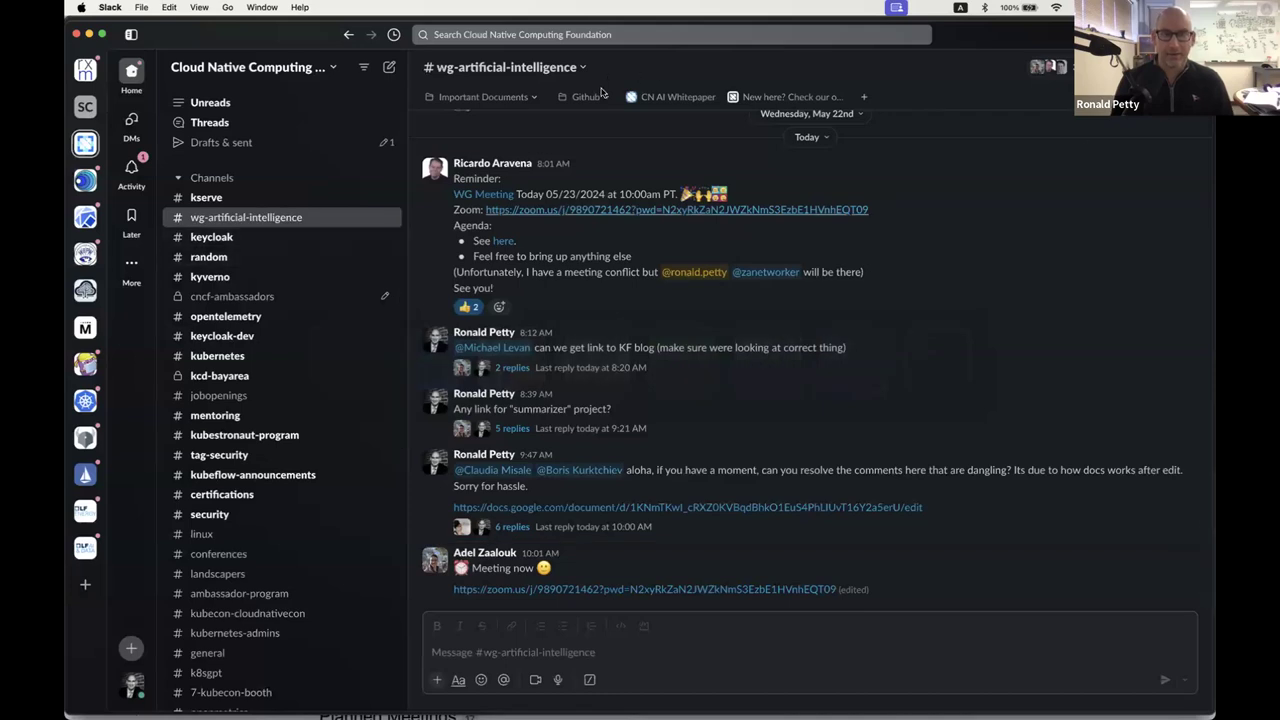
left_click(529, 98)
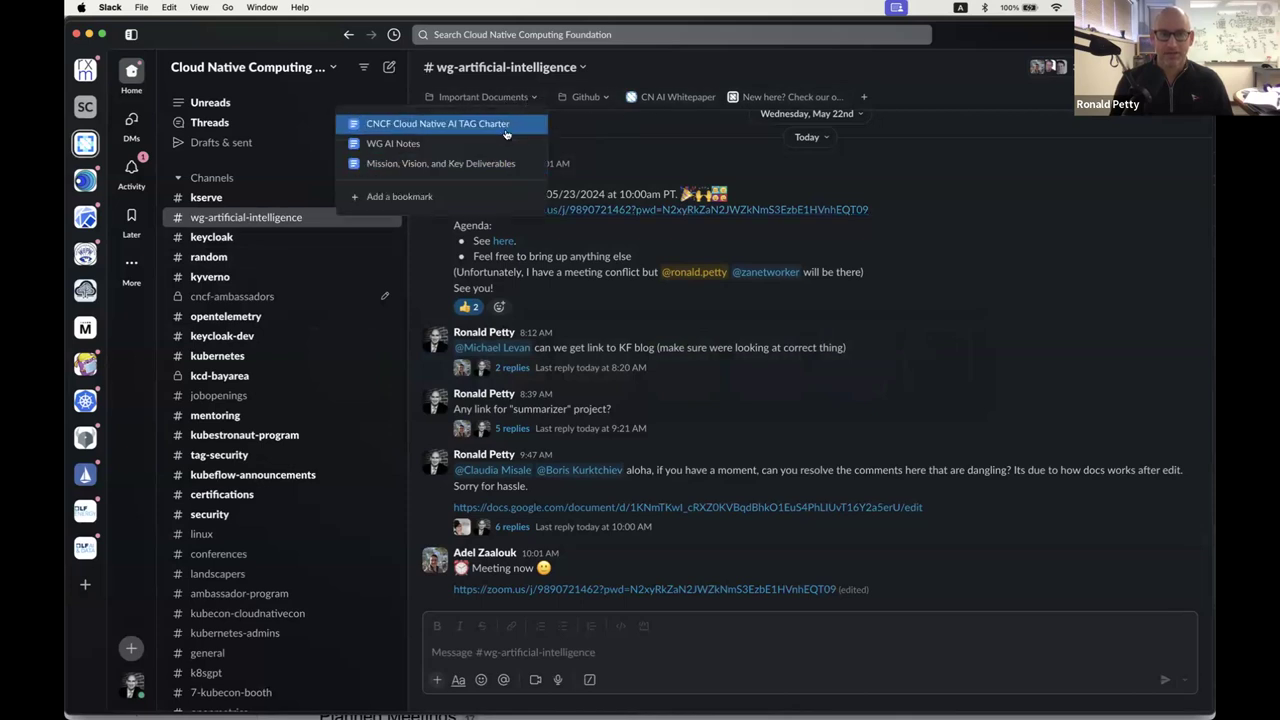
left_click(596, 100)
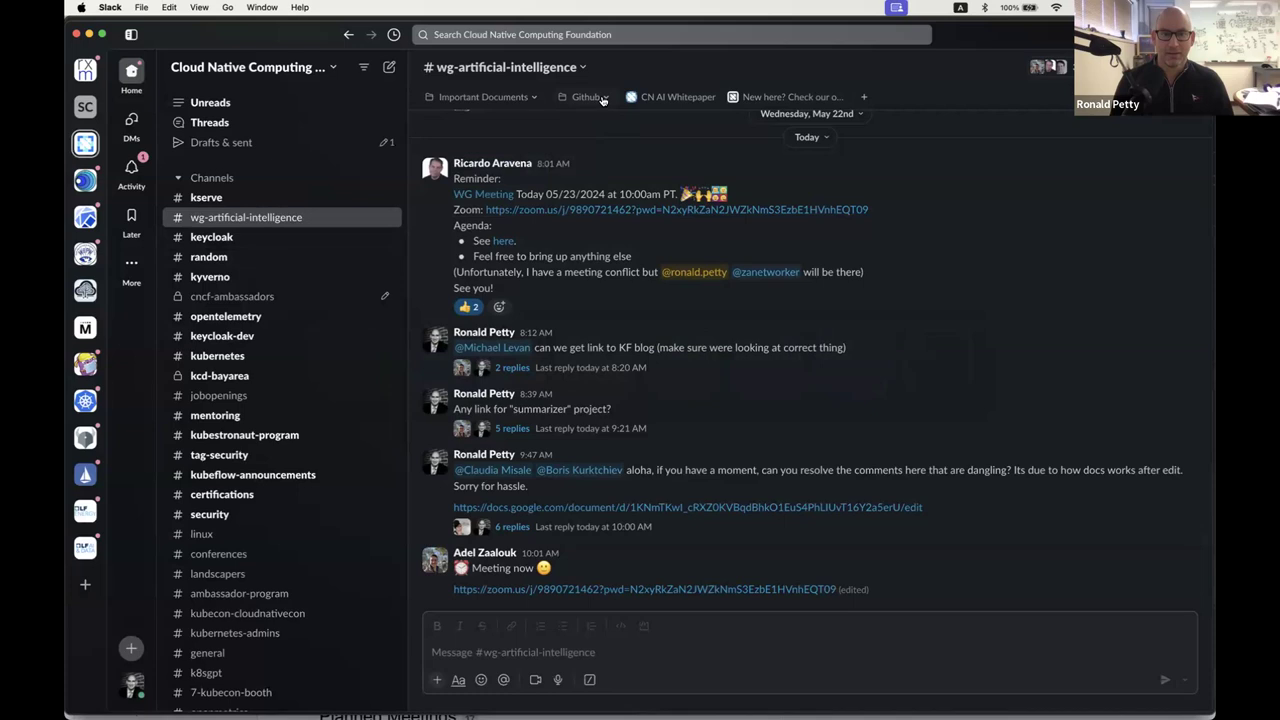
left_click(604, 102)
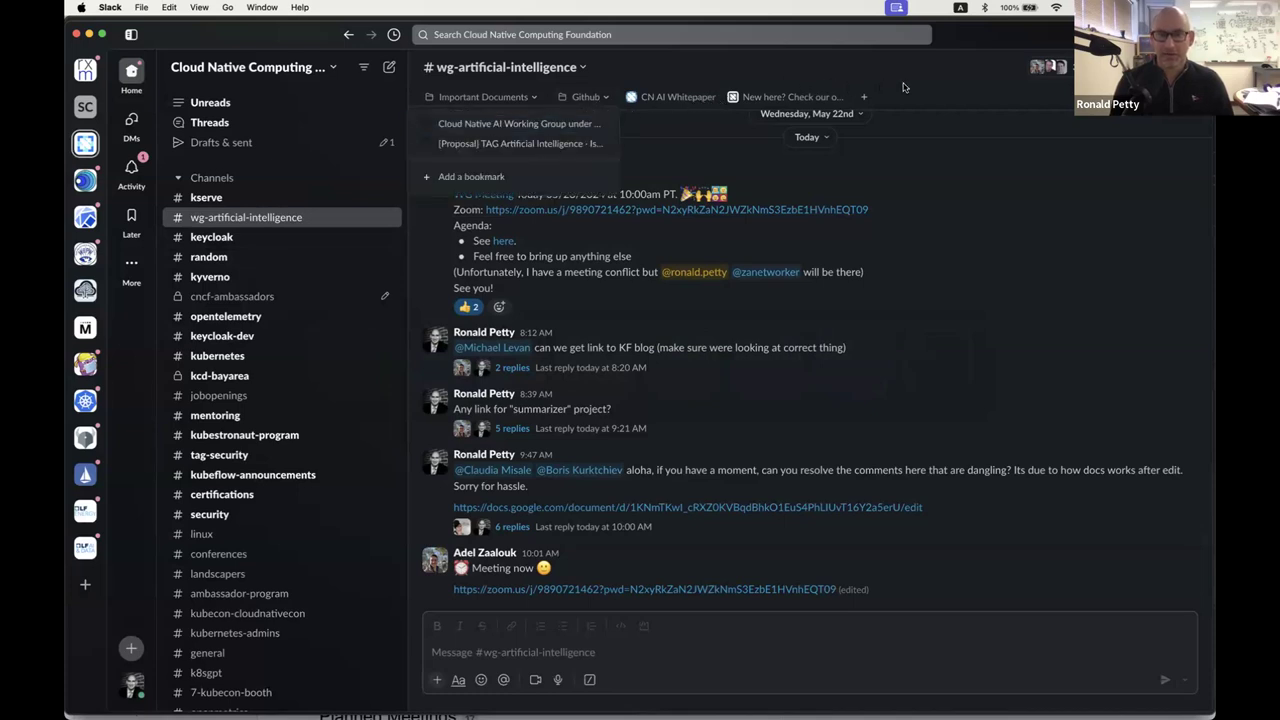
left_click(888, 96)
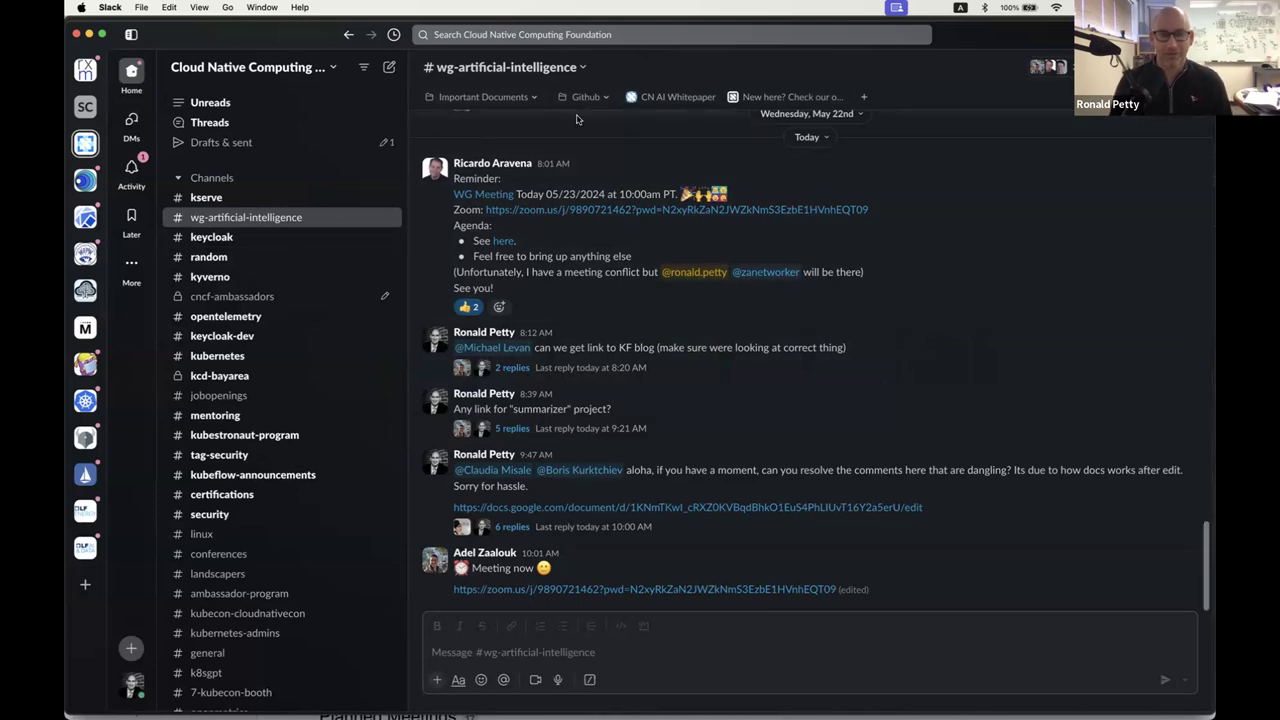
Step: Switch back to the meeting notes in Chrome and review the pending items, upcoming events and the May 23, 2024 agenda
key("super+Tab")
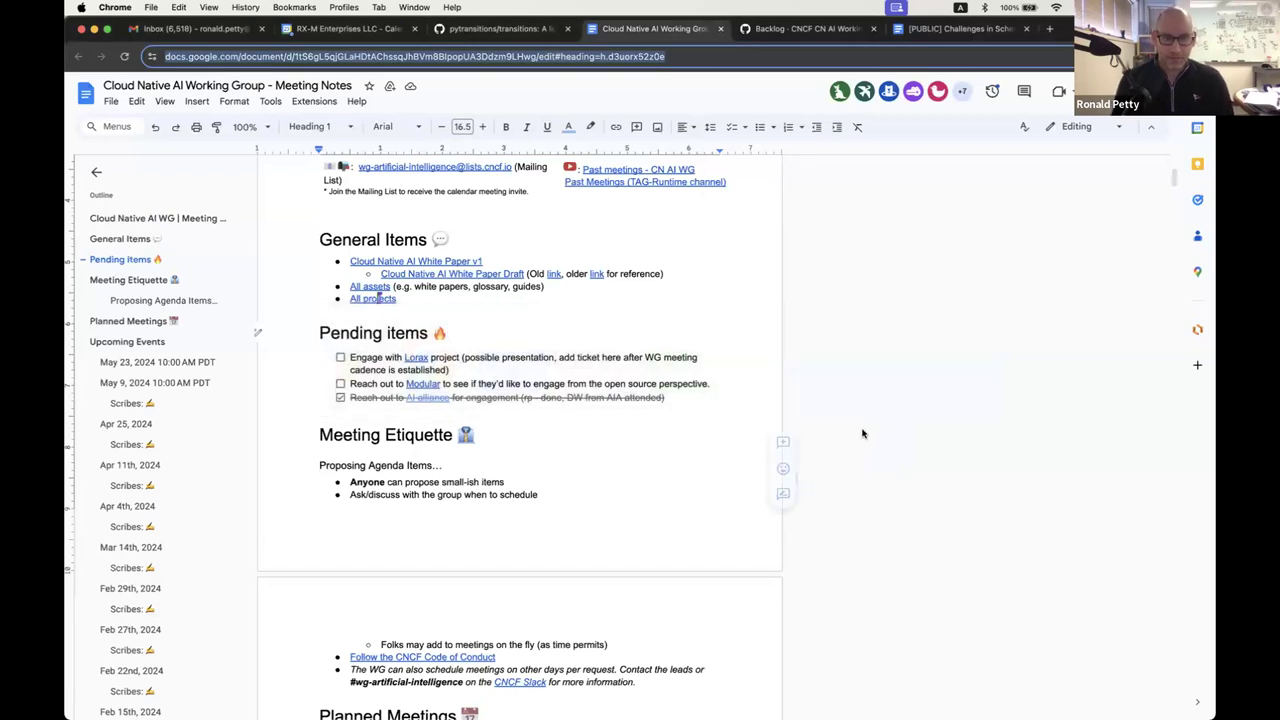
scroll(866, 428, "down", 1)
scroll(588, 356, "down", 2)
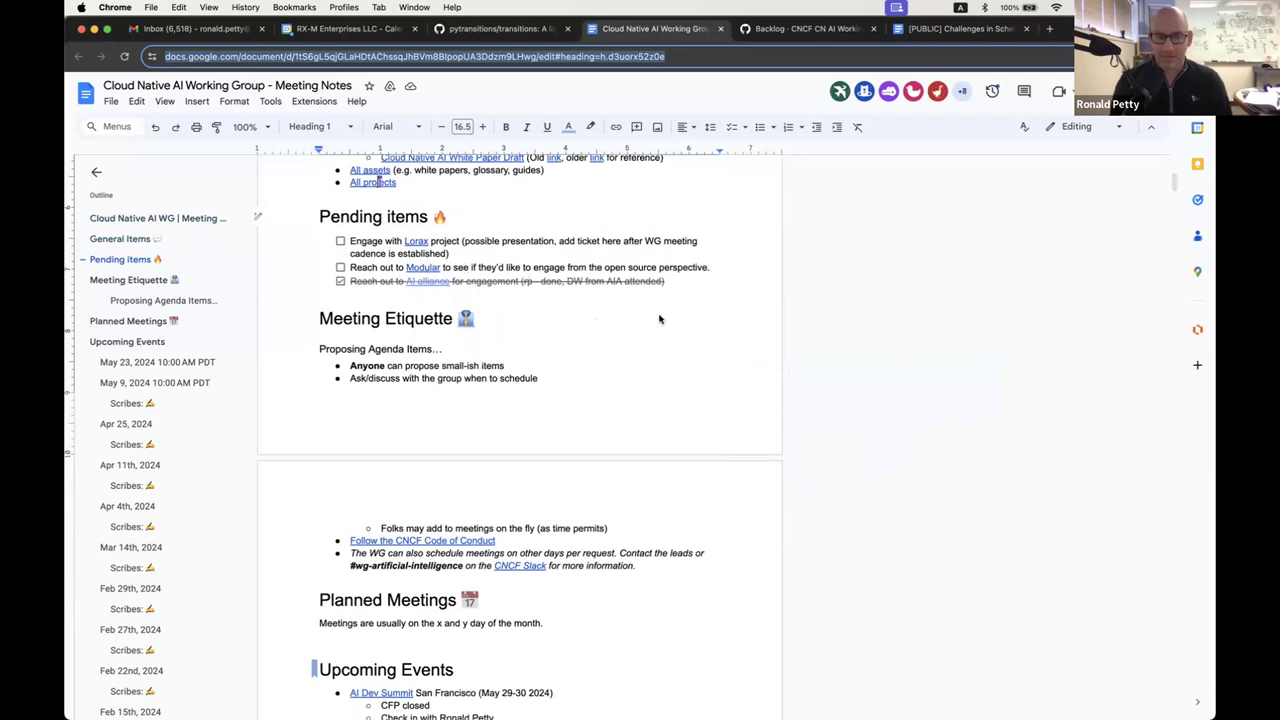
scroll(660, 315, "down", 7)
scroll(663, 317, "down", 2)
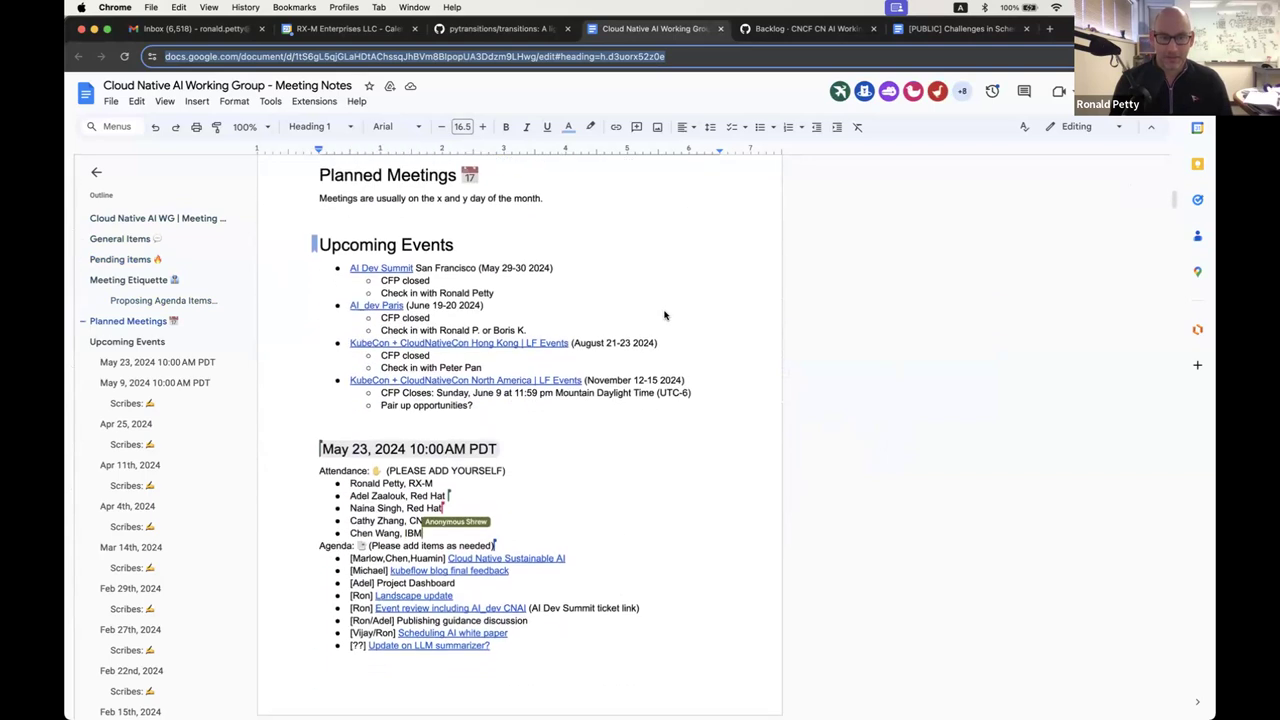
scroll(723, 331, "down", 5)
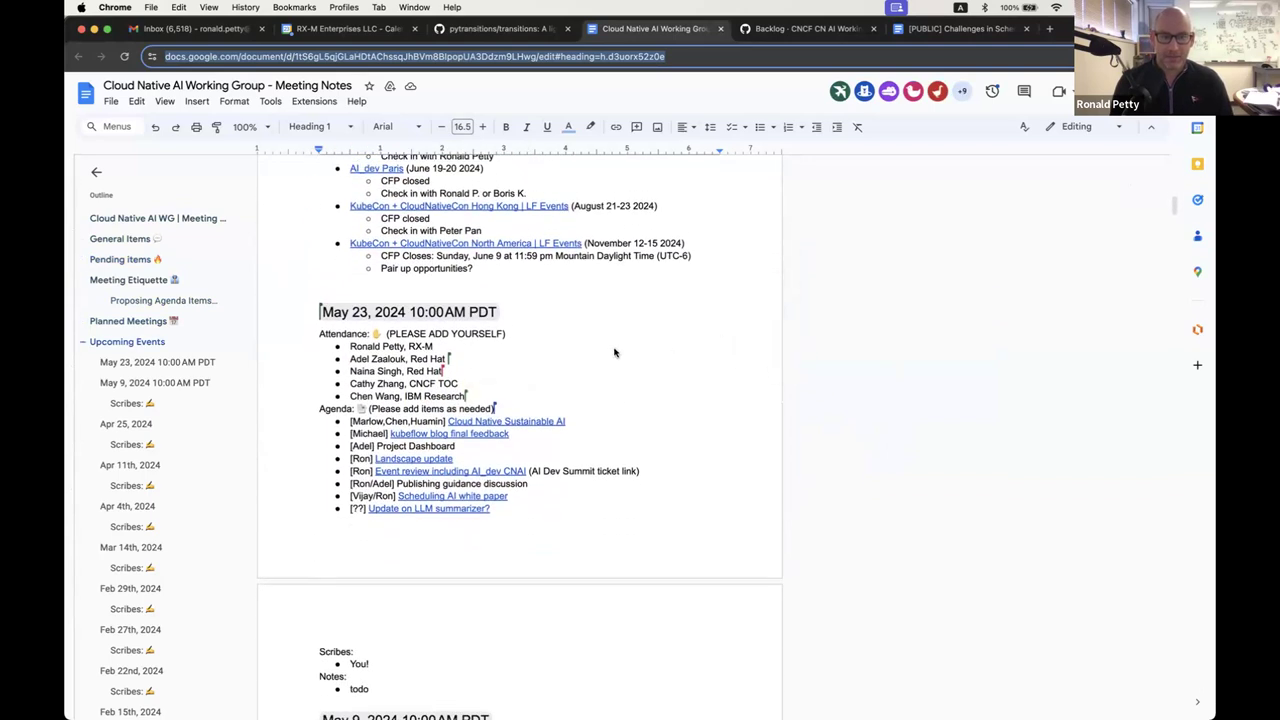
scroll(614, 351, "down", 3)
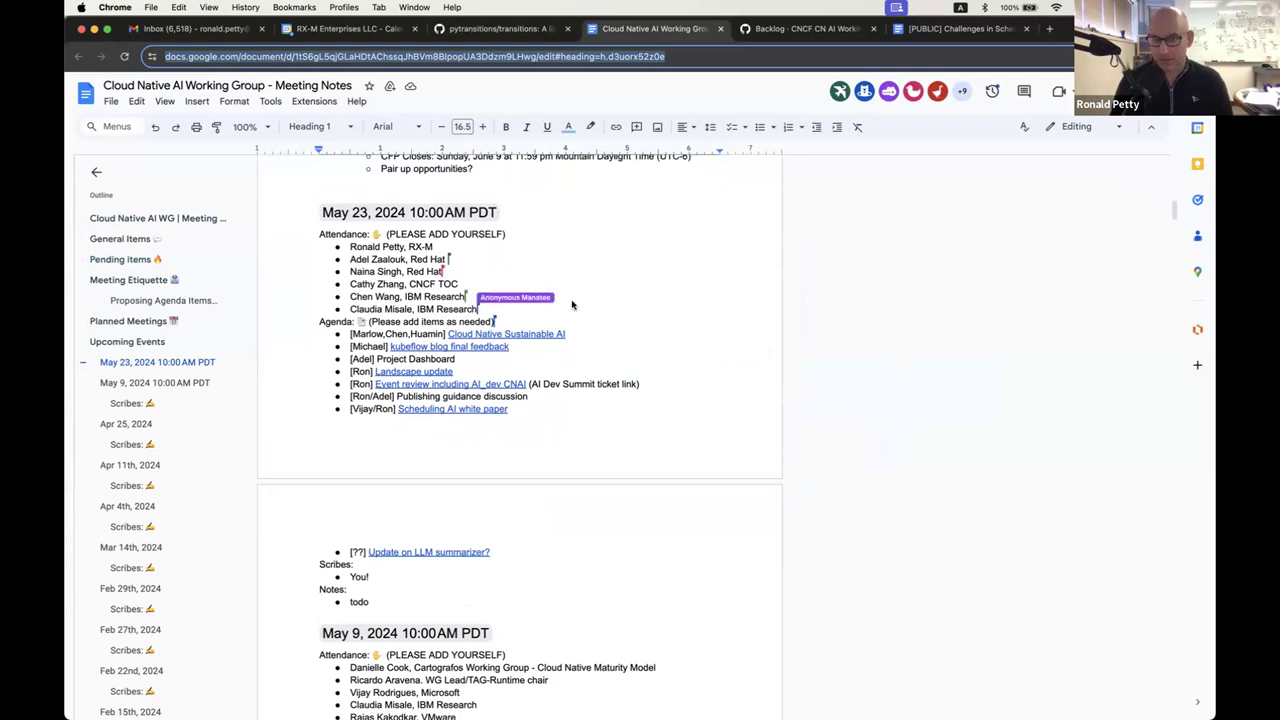
scroll(676, 349, "down", 1)
scroll(676, 349, "down", 3)
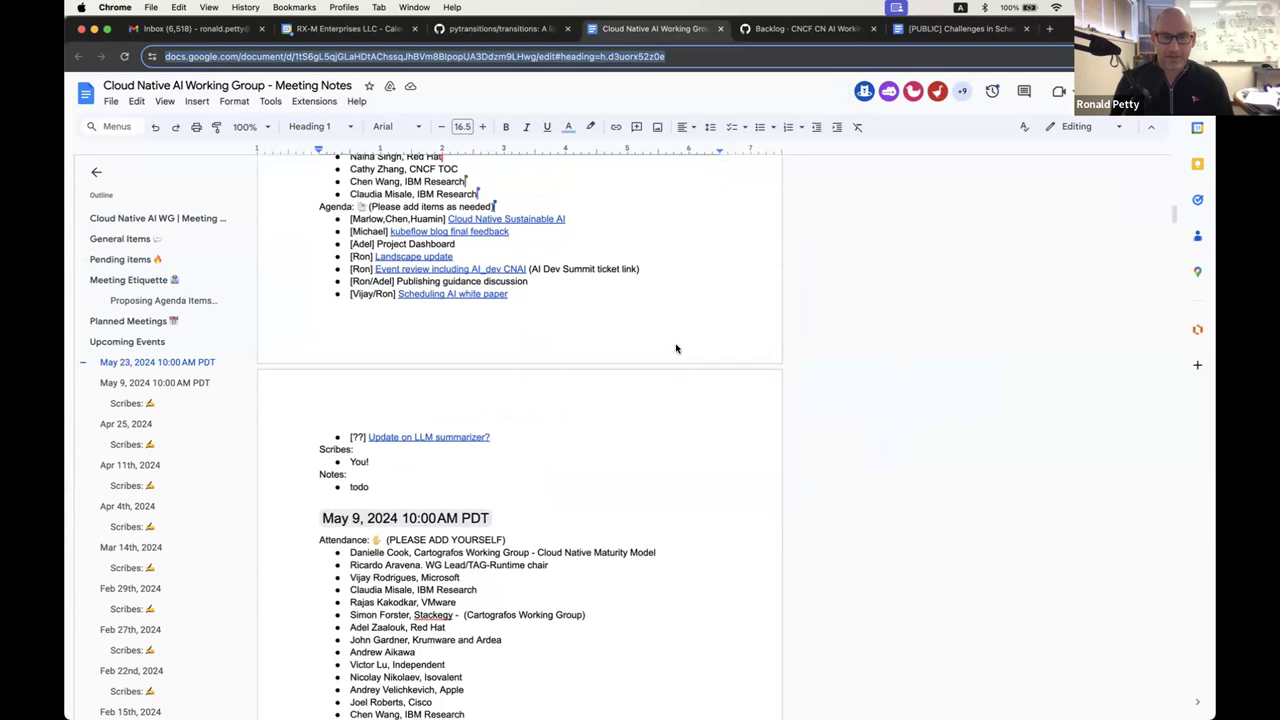
Step: Place the text cursor in the Scribes and Notes entries of the May 23, 2024 meeting
double_click(360, 499)
left_click(381, 473)
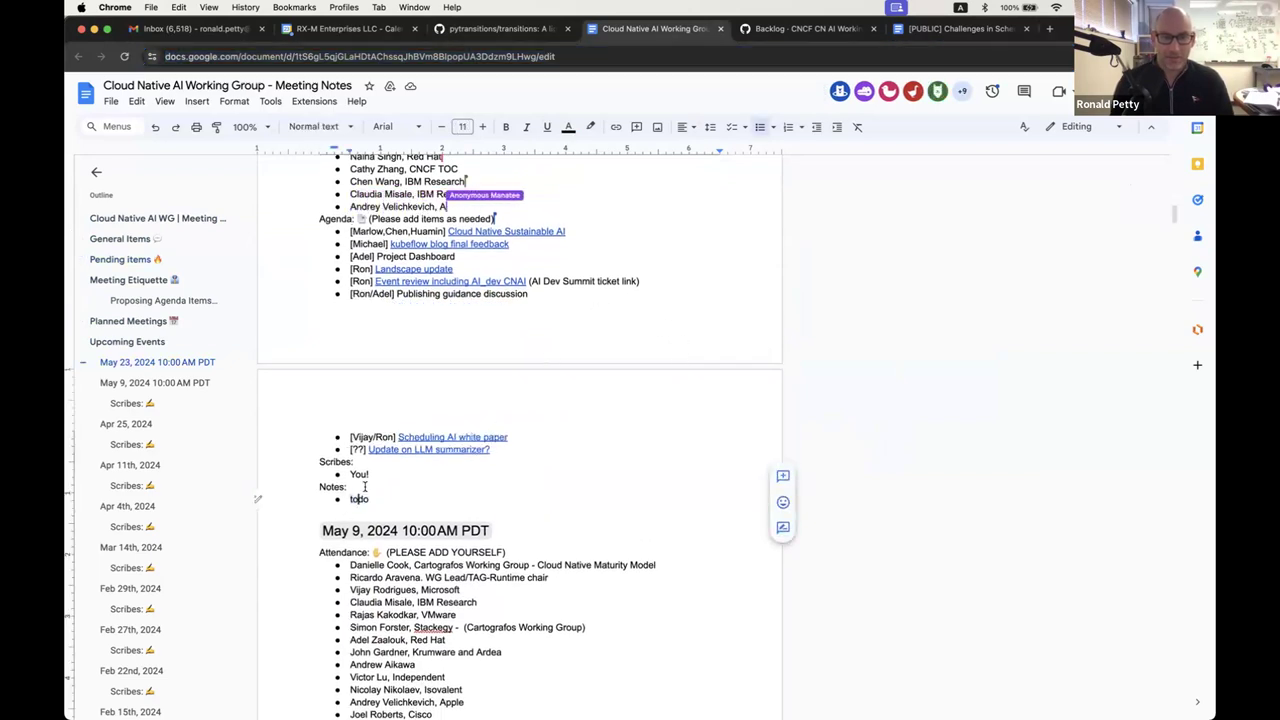